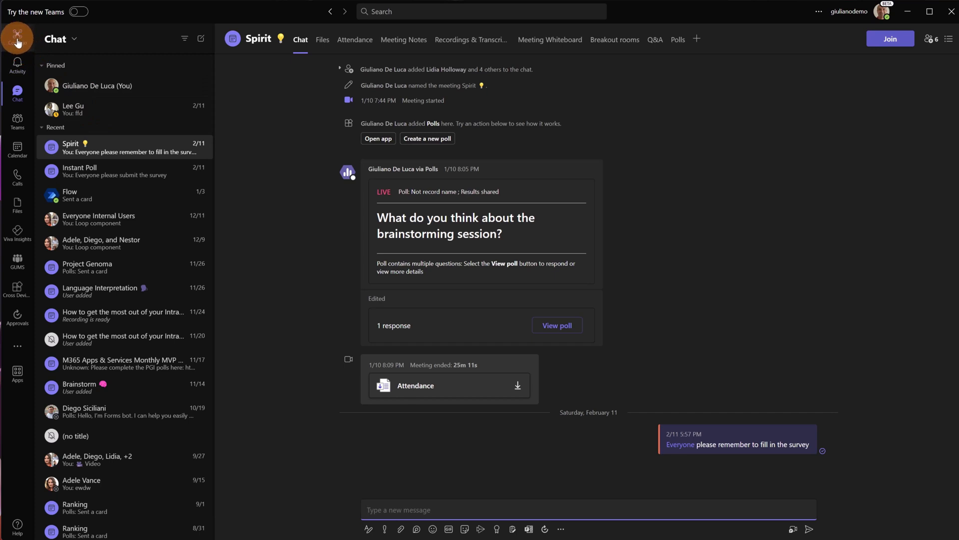
Step: Open the Contoso Viva Connections home experience in Teams
left_click(17, 40)
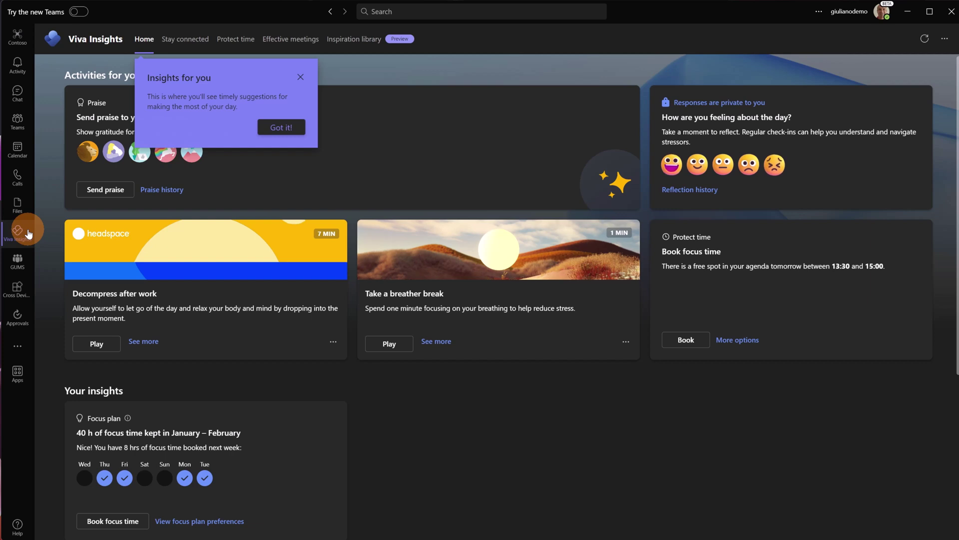
left_click(18, 40)
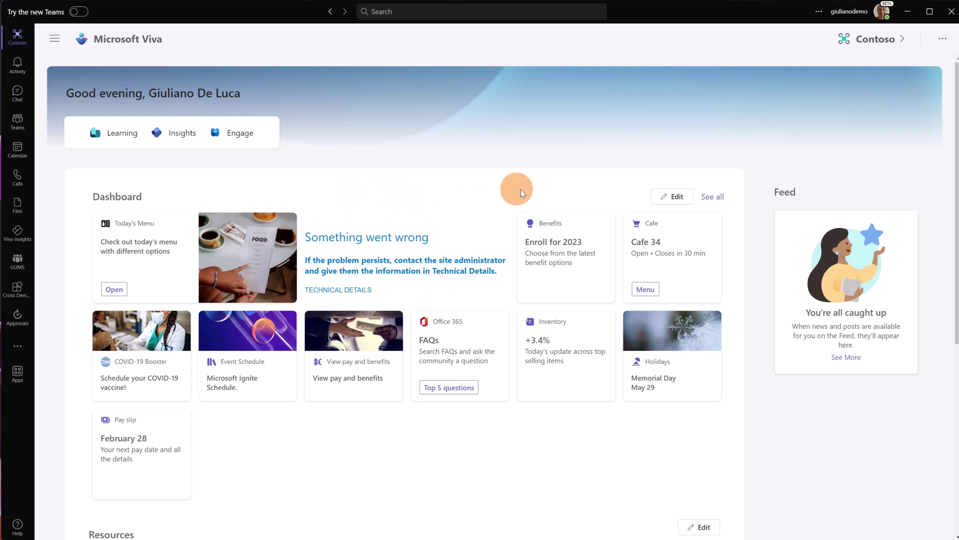
Step: Open the Dashboard for editing to review its cards, discard its changes and return to the Microsoft Viva home page
left_click(667, 196)
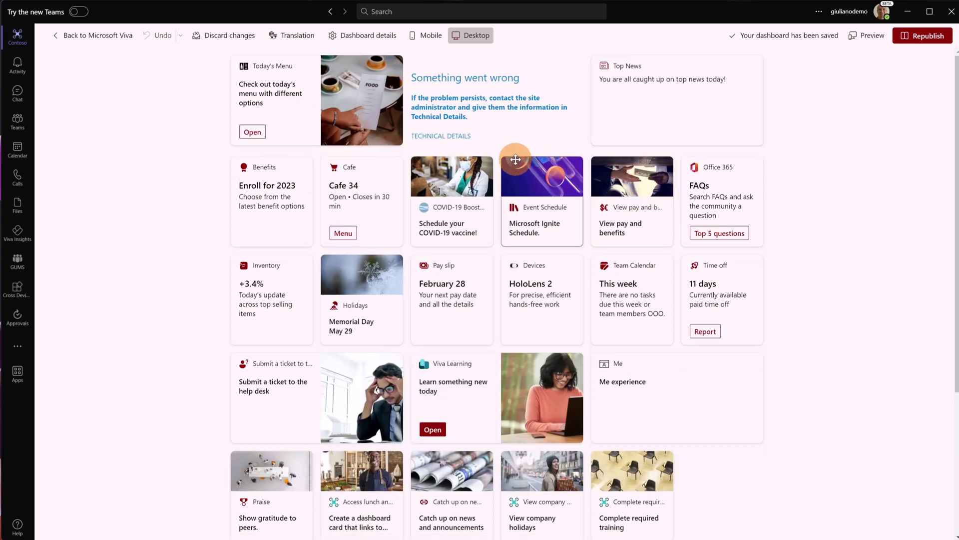
scroll(570, 245, "down", 3)
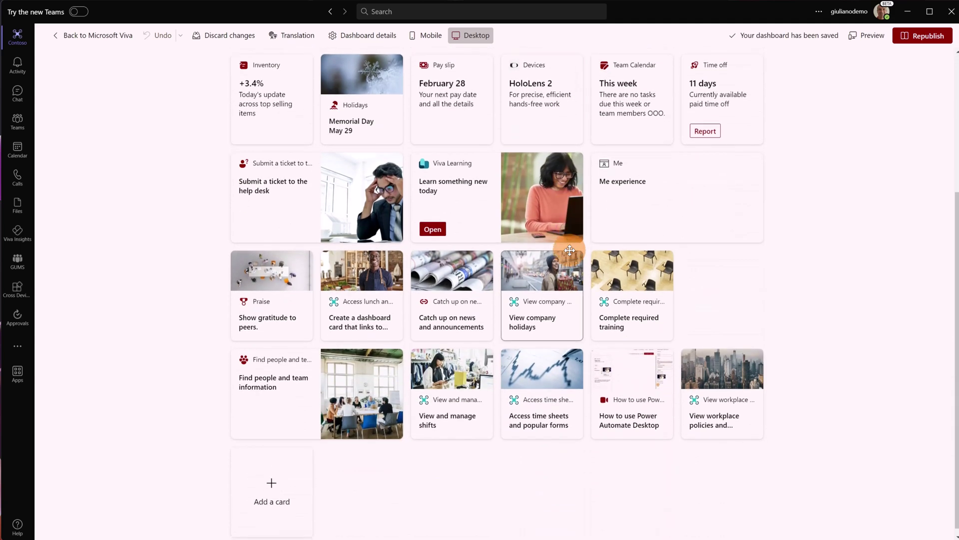
scroll(570, 245, "up", 4)
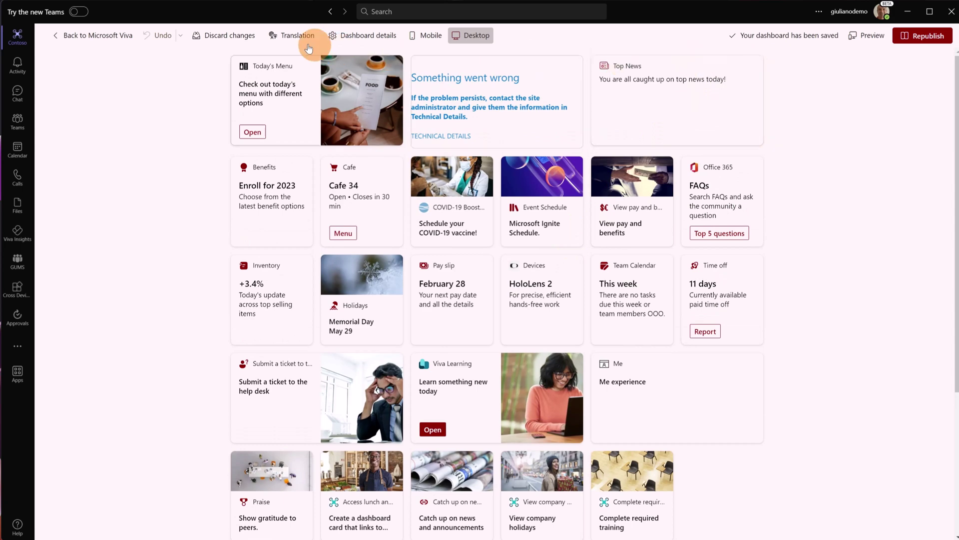
left_click(240, 39)
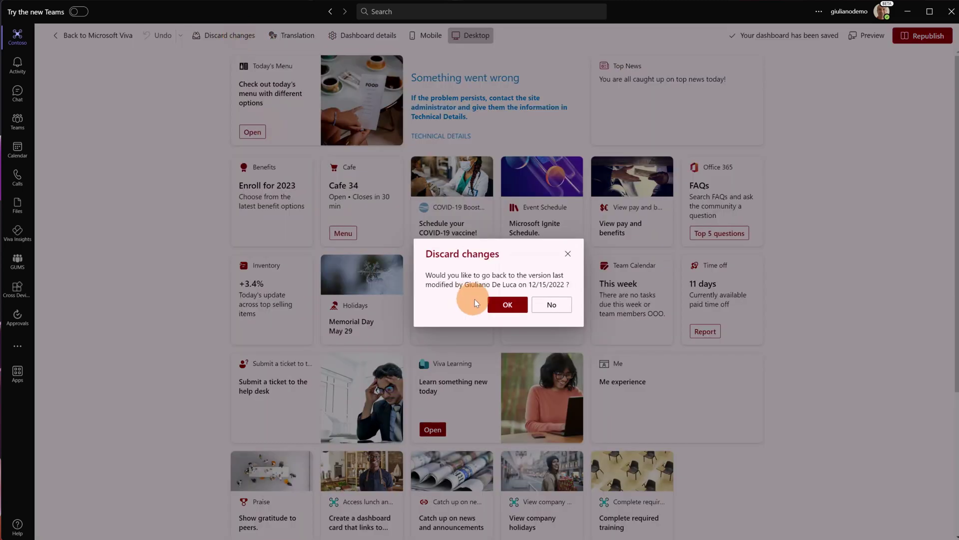
left_click(507, 304)
left_click(107, 38)
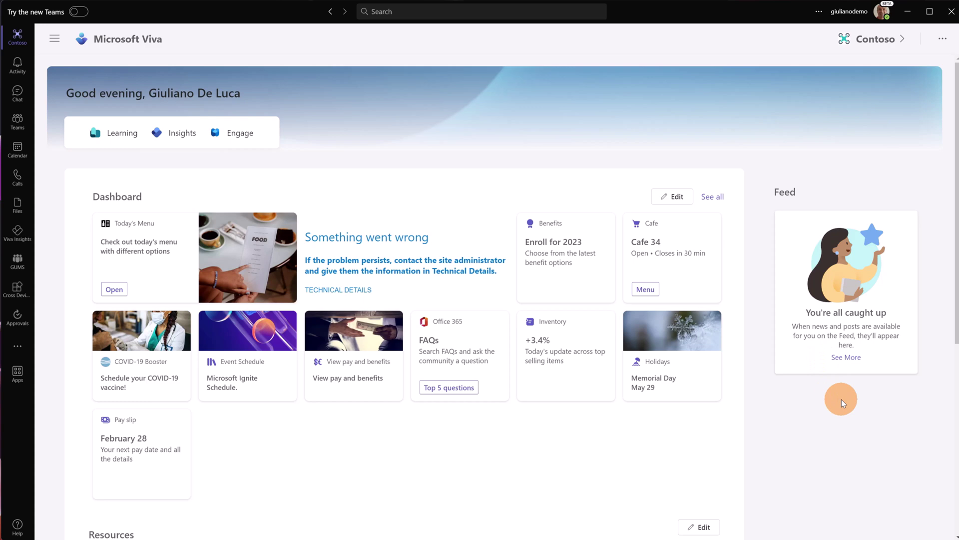
Step: Open the Resources section for editing, review its full list of navigation links and close it without changes
scroll(591, 317, "down", 5)
scroll(225, 254, "down", 2)
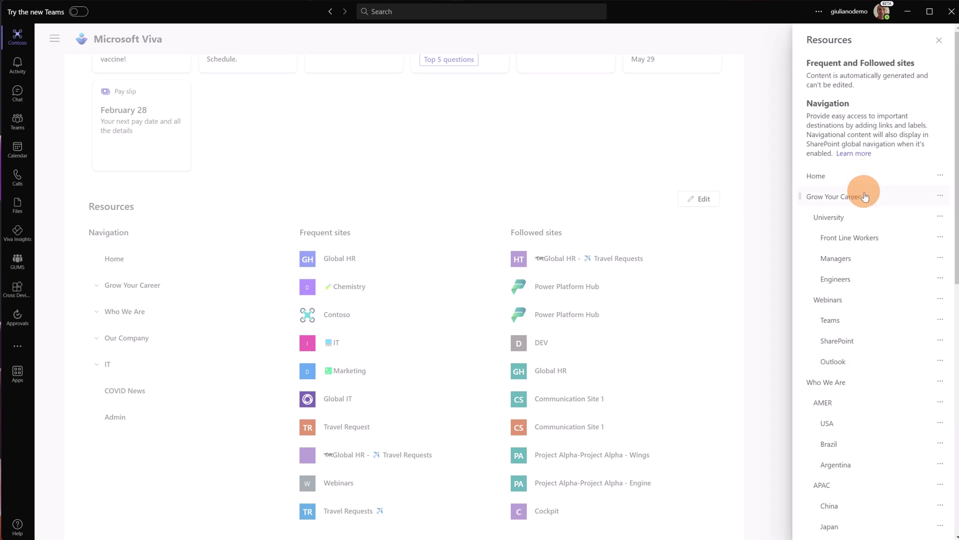
scroll(875, 197, "down", 6)
scroll(872, 284, "down", 5)
scroll(872, 284, "up", 5)
scroll(872, 285, "up", 6)
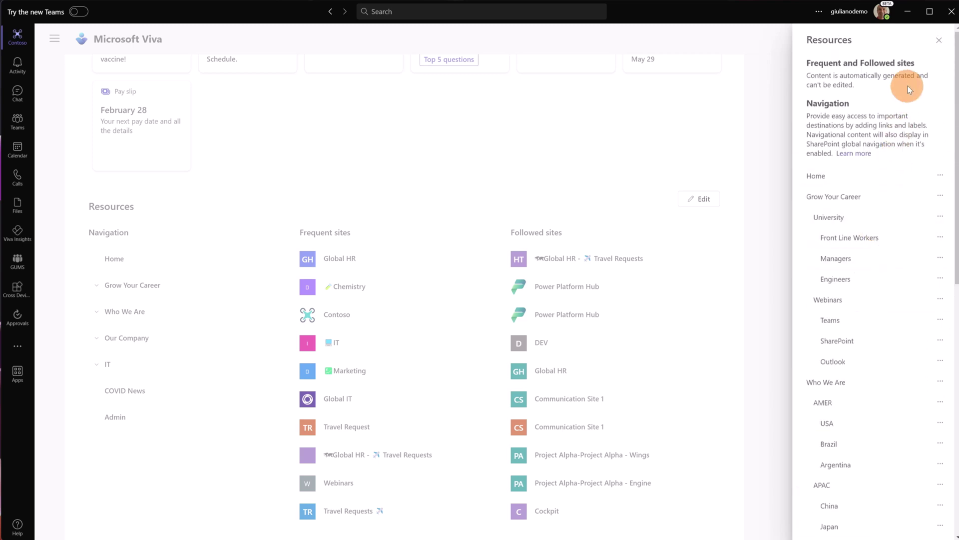
left_click(937, 42)
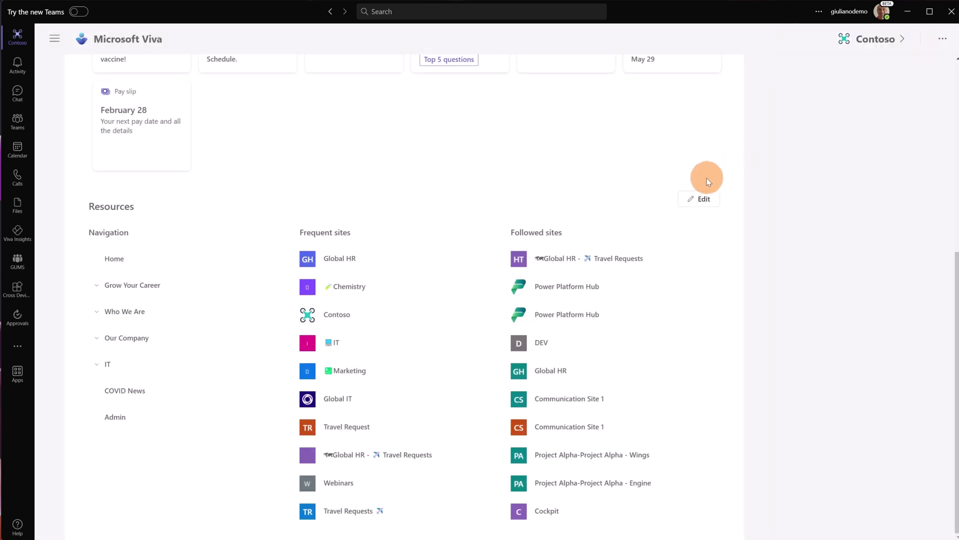
scroll(706, 179, "up", 6)
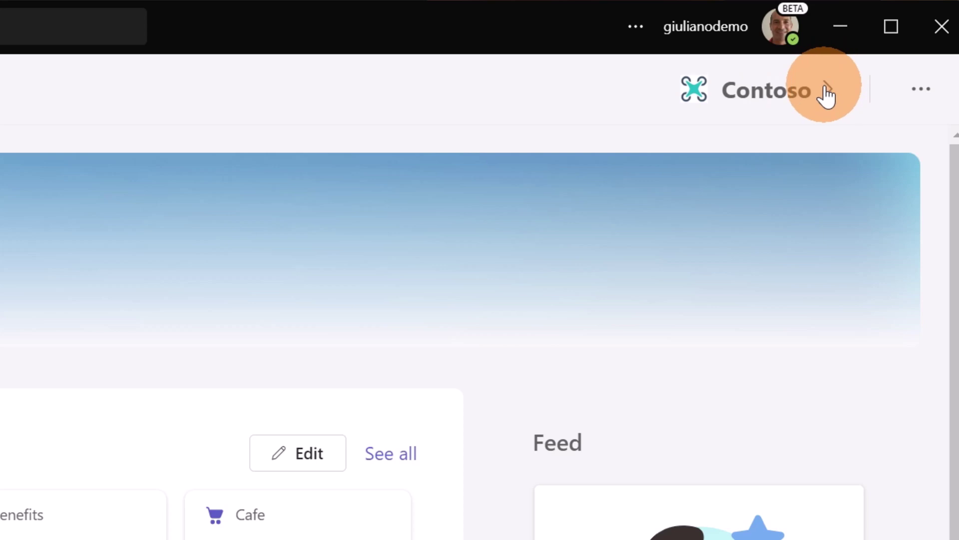
Step: Visit the Contoso home site, look over its feed, news, videos and dashboard, and return to the Viva home experience
left_click(827, 91)
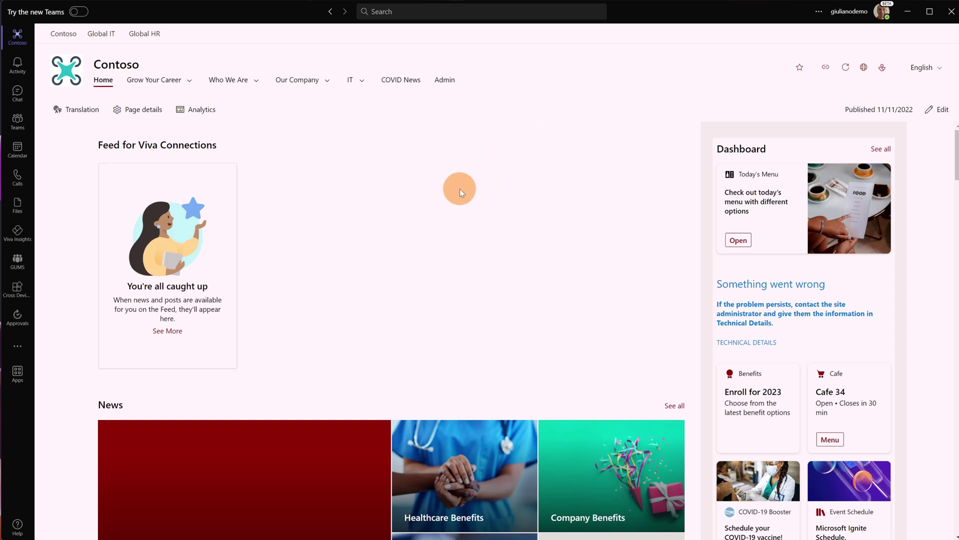
scroll(460, 189, "down", 2)
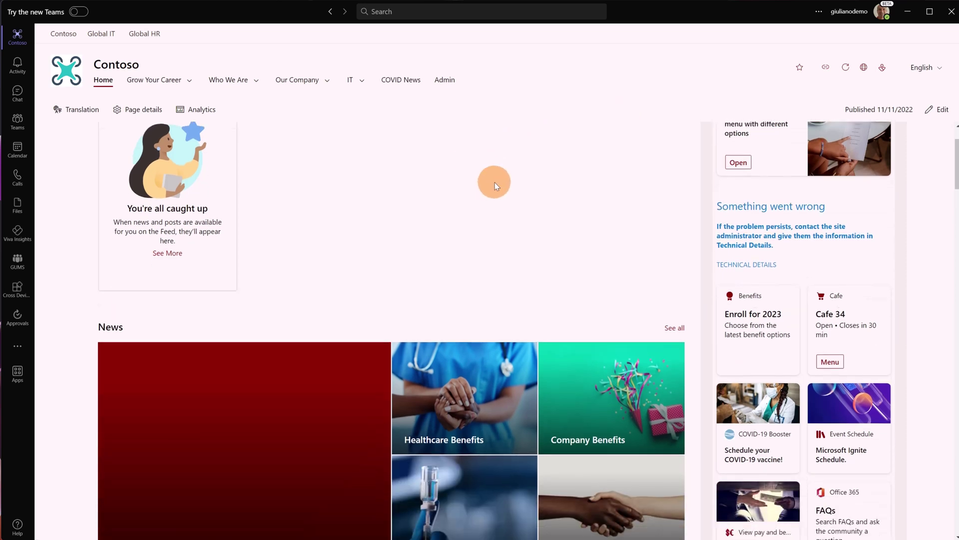
scroll(747, 210, "up", 2)
scroll(744, 249, "down", 4)
scroll(722, 274, "down", 5)
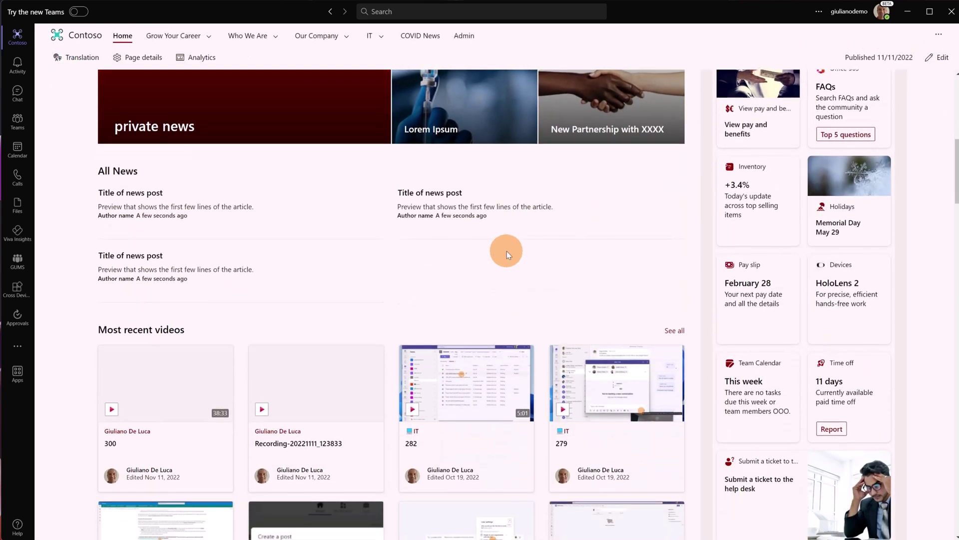
scroll(507, 251, "down", 2)
scroll(489, 242, "up", 7)
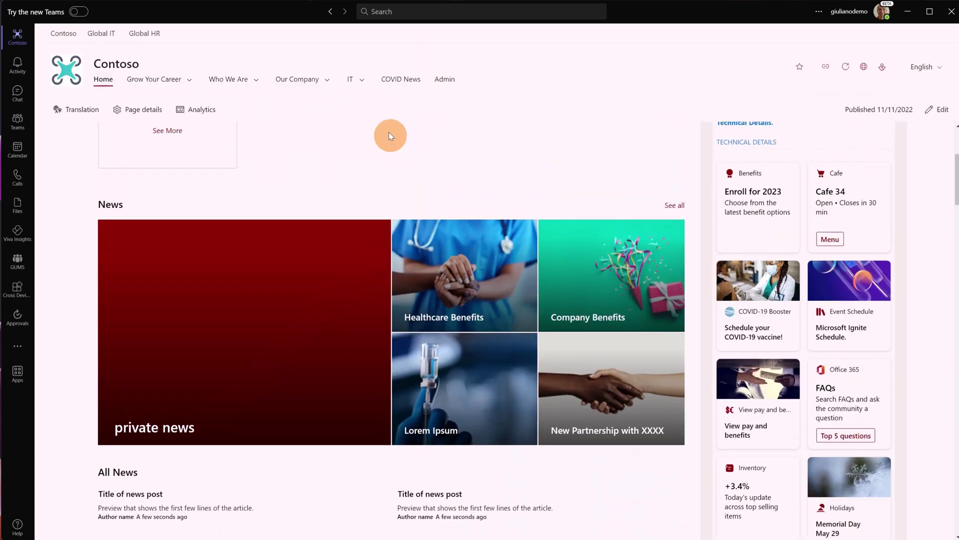
scroll(389, 132, "up", 4)
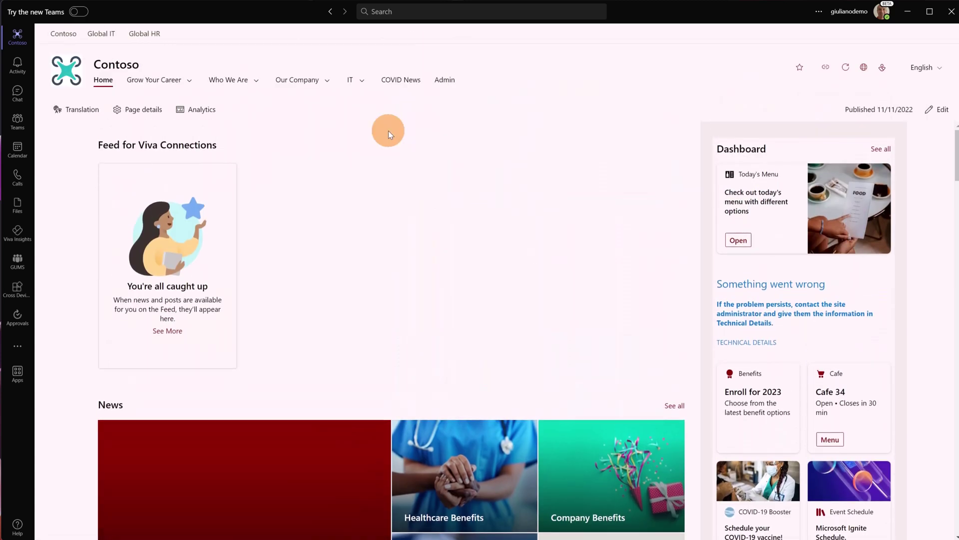
left_click(882, 69)
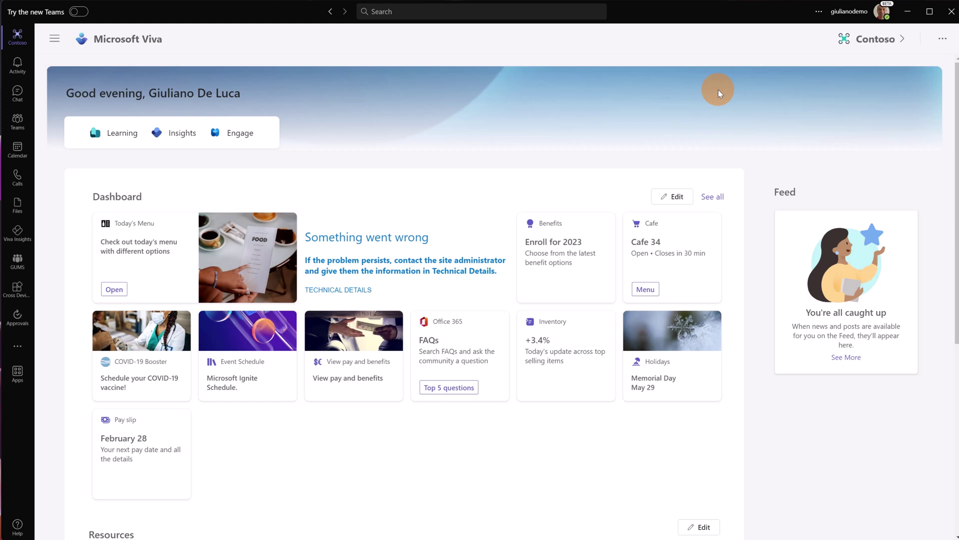
Step: Check the owners and the access-granting form in Manage access without adding anyone, and leave the Viva navigation menu closed
left_click(943, 39)
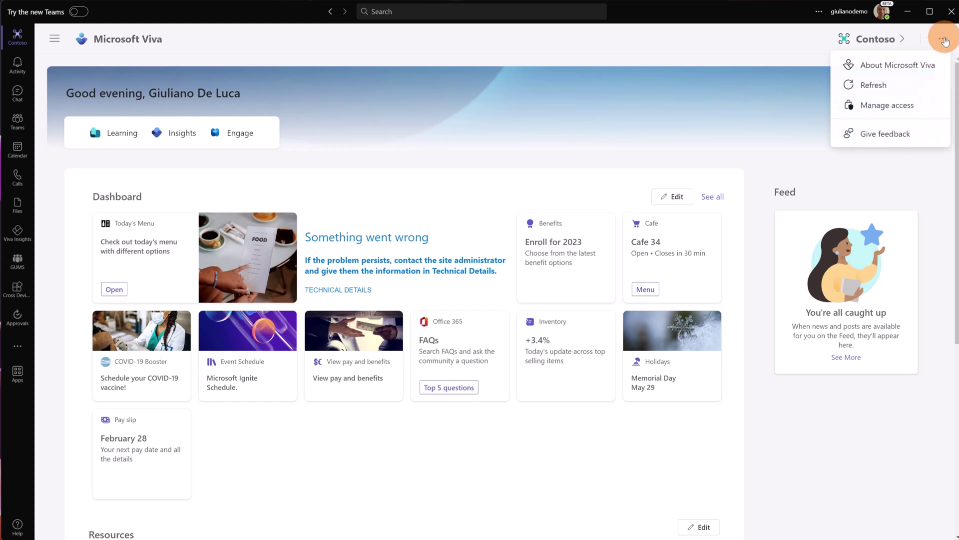
left_click(876, 106)
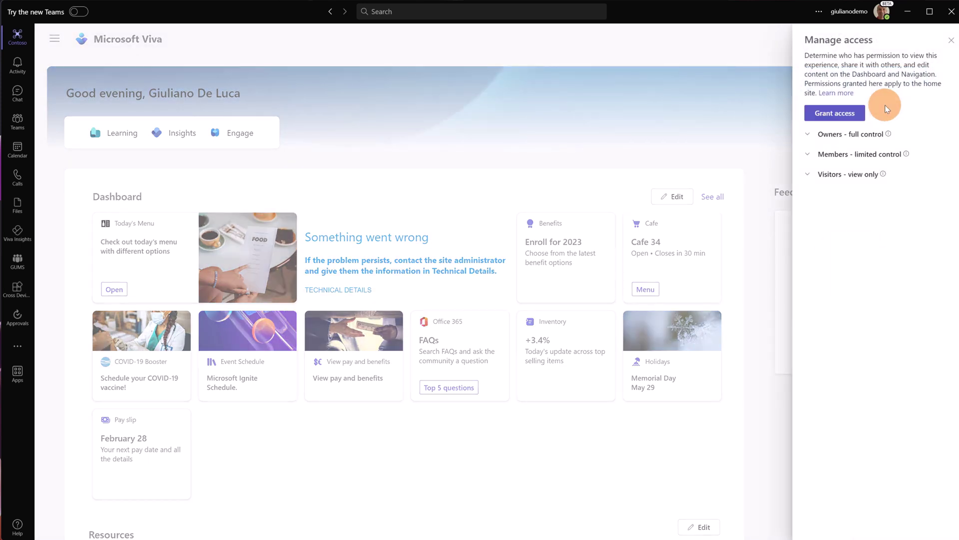
left_click(812, 140)
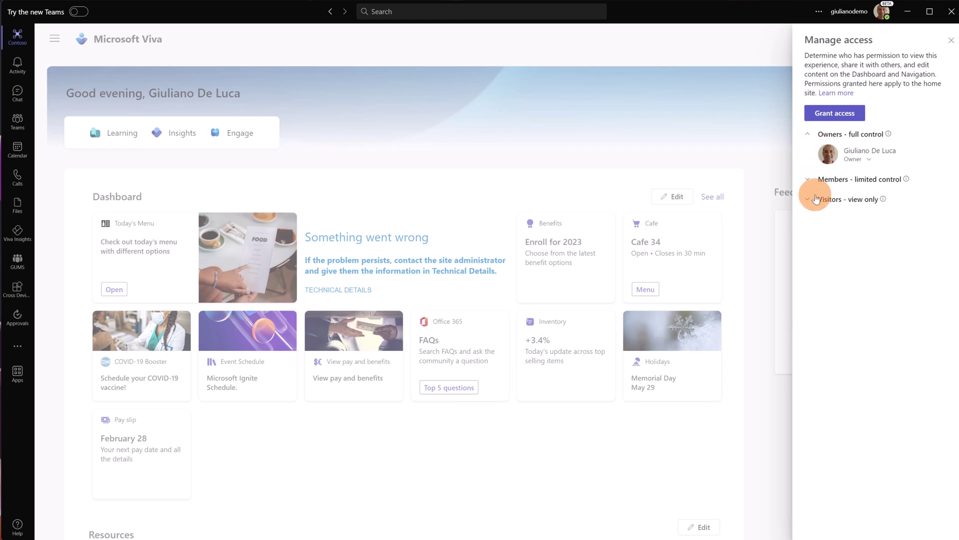
left_click(834, 111)
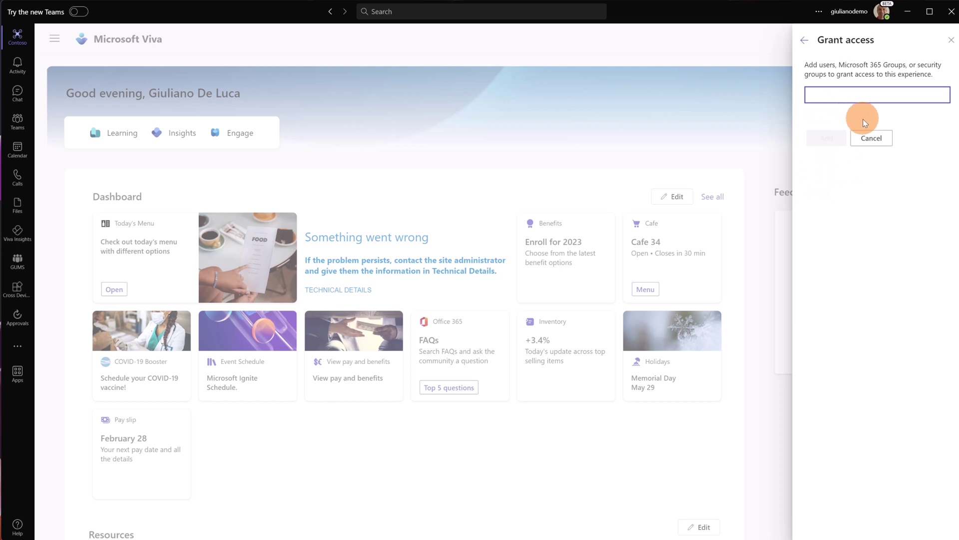
left_click(869, 139)
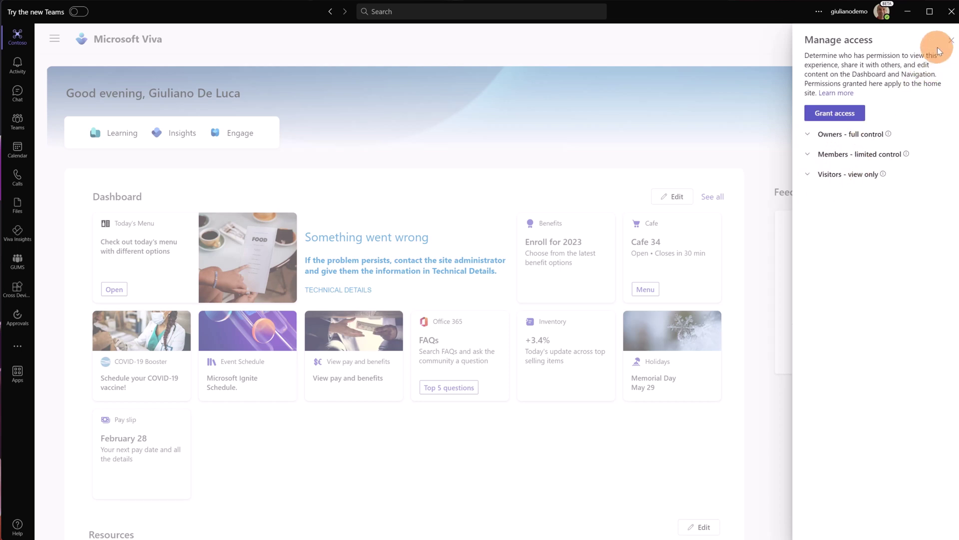
left_click(950, 40)
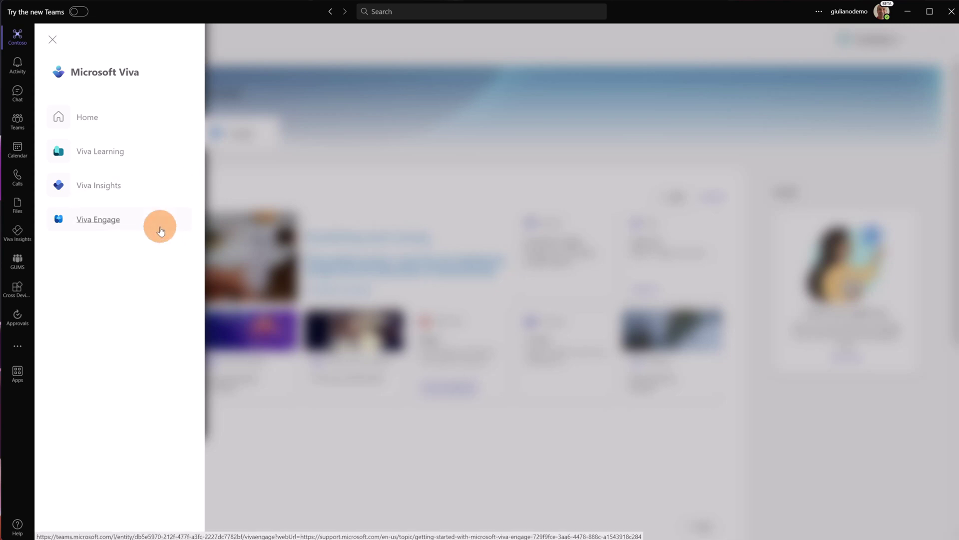
left_click(52, 40)
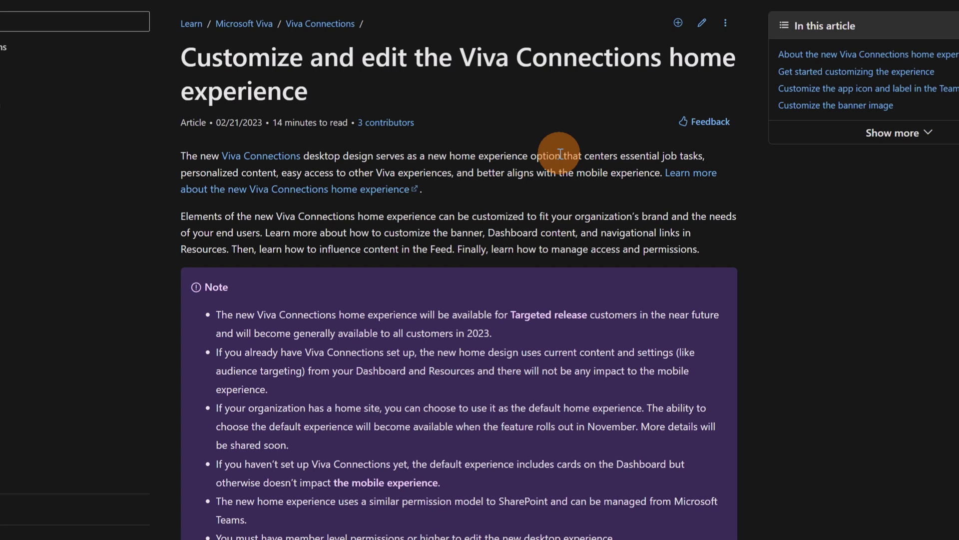
Step: In the Microsoft Learn article on the Viva Connections home experience, read the summaries of customizable and non-customizable elements
scroll(531, 188, "down", 2)
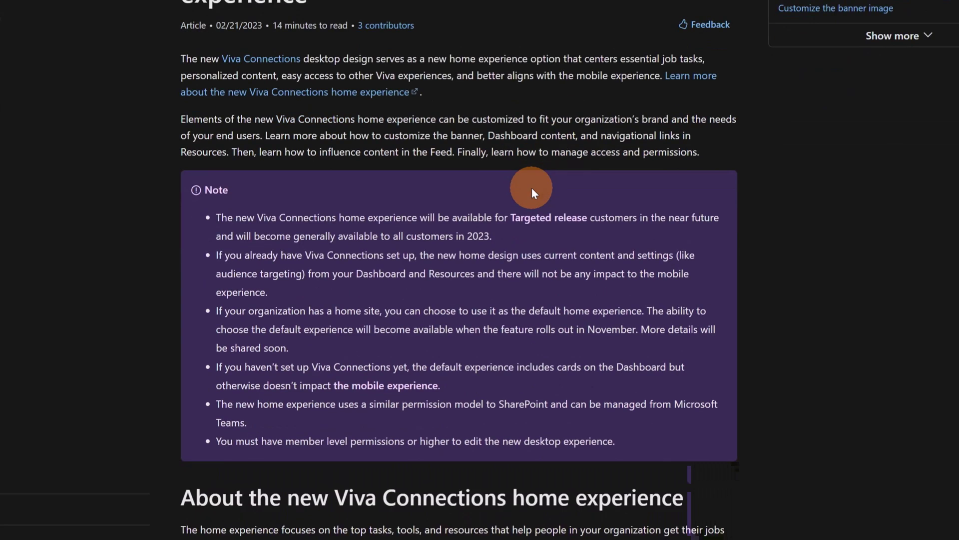
scroll(531, 188, "down", 10)
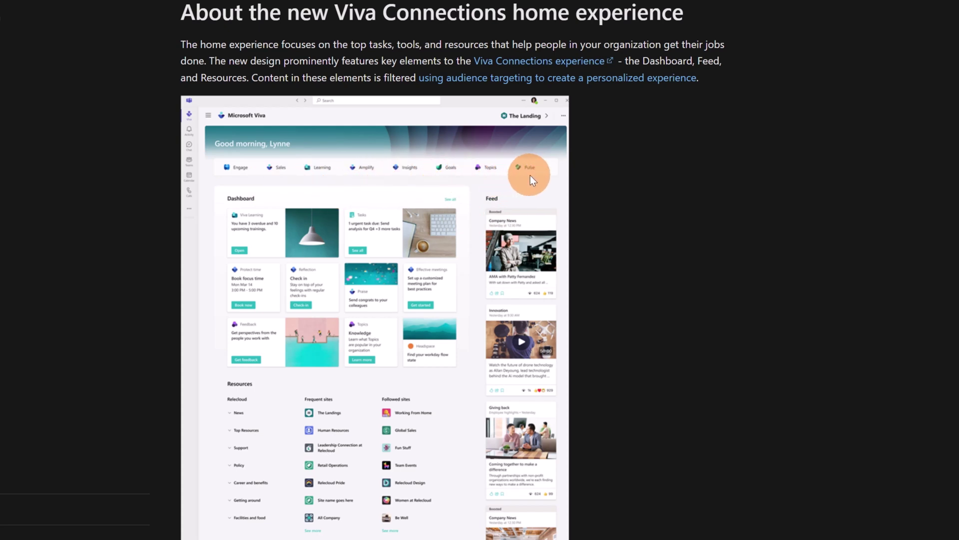
scroll(564, 188, "down", 10)
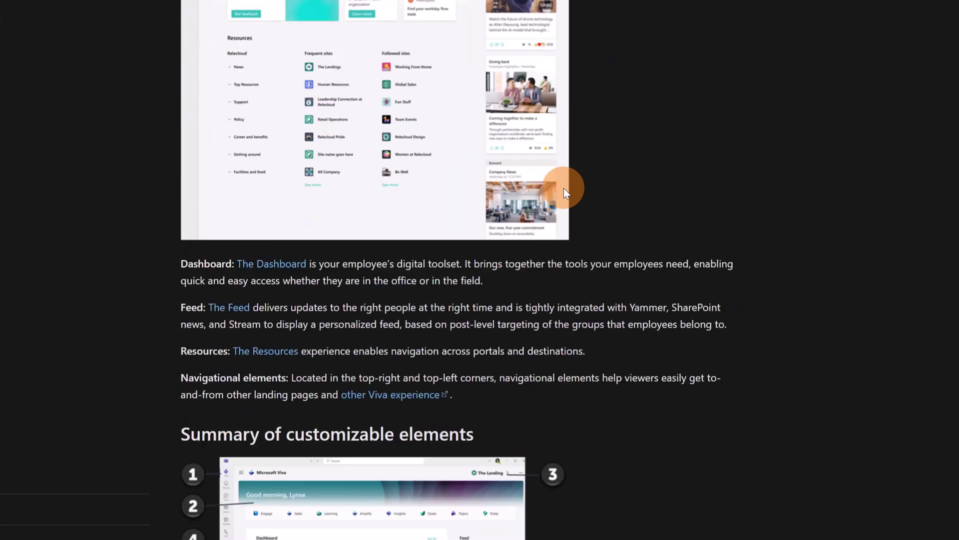
scroll(564, 190, "down", 5)
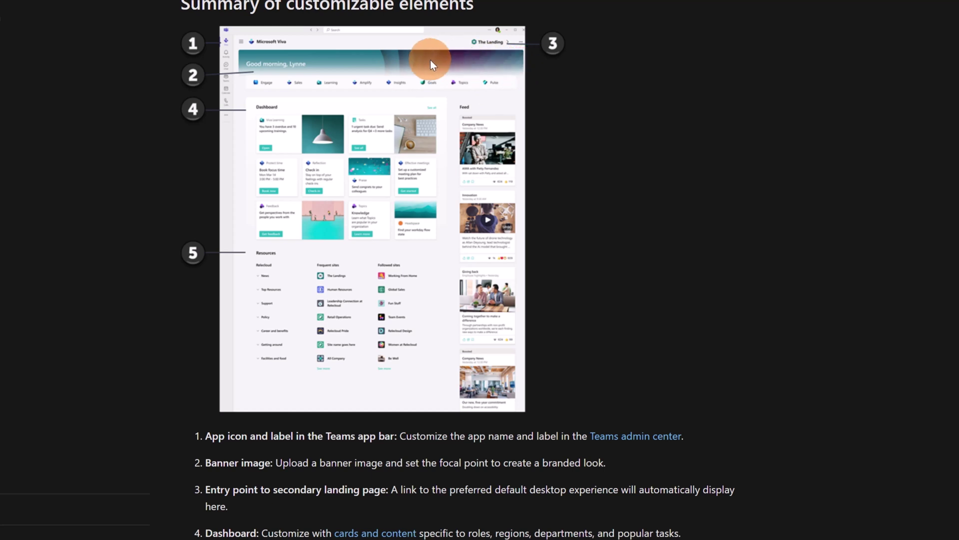
scroll(430, 59, "down", 10)
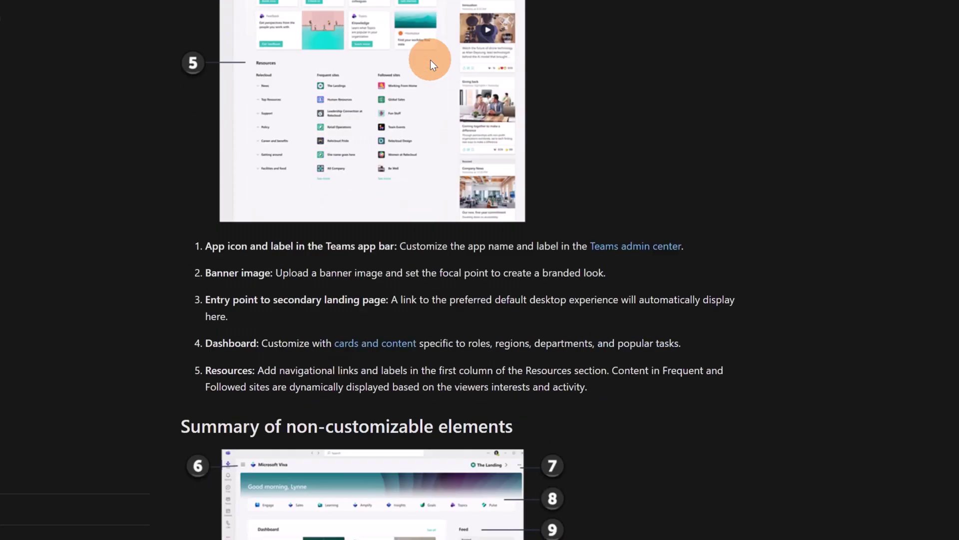
scroll(431, 59, "down", 2)
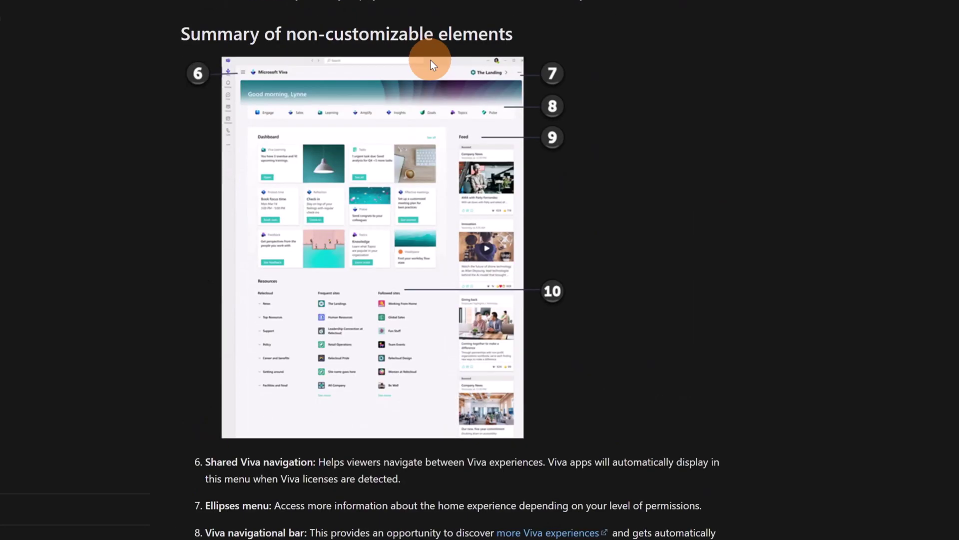
Step: Find the article's section on choosing the default landing experience and briefly highlight the Set-SPOHomeSite command with its VivaConnectionsDefaultStart parameter
scroll(430, 59, "down", 20)
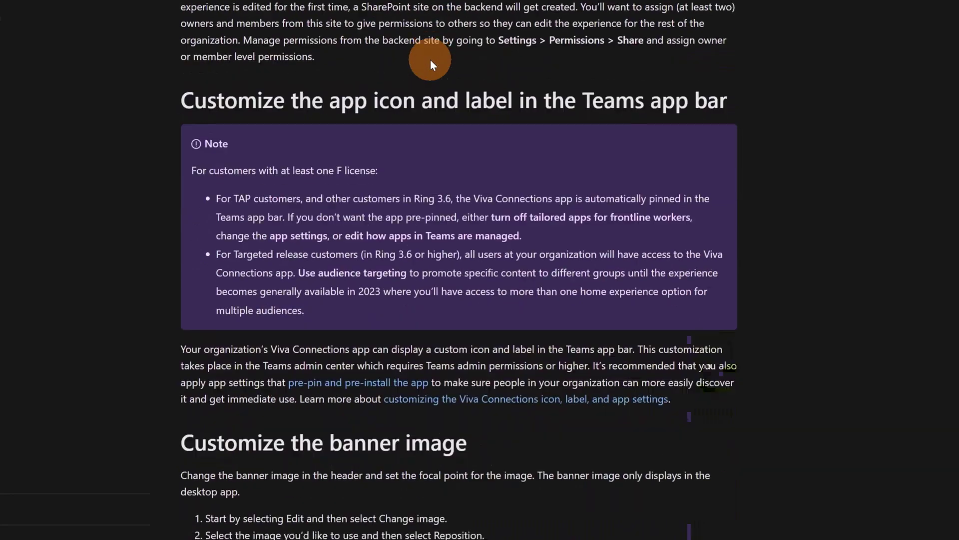
scroll(430, 59, "down", 20)
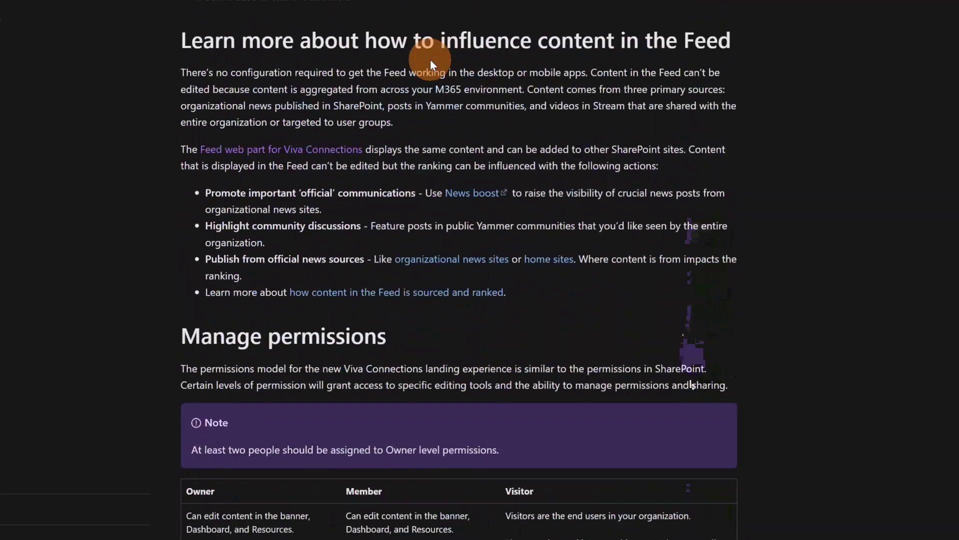
scroll(430, 59, "down", 20)
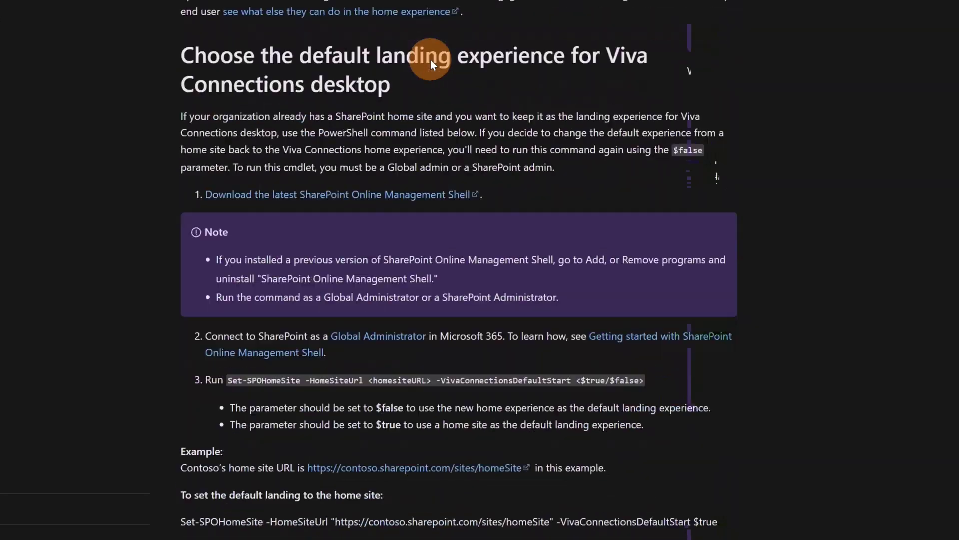
scroll(430, 59, "down", 4)
scroll(430, 59, "up", 8)
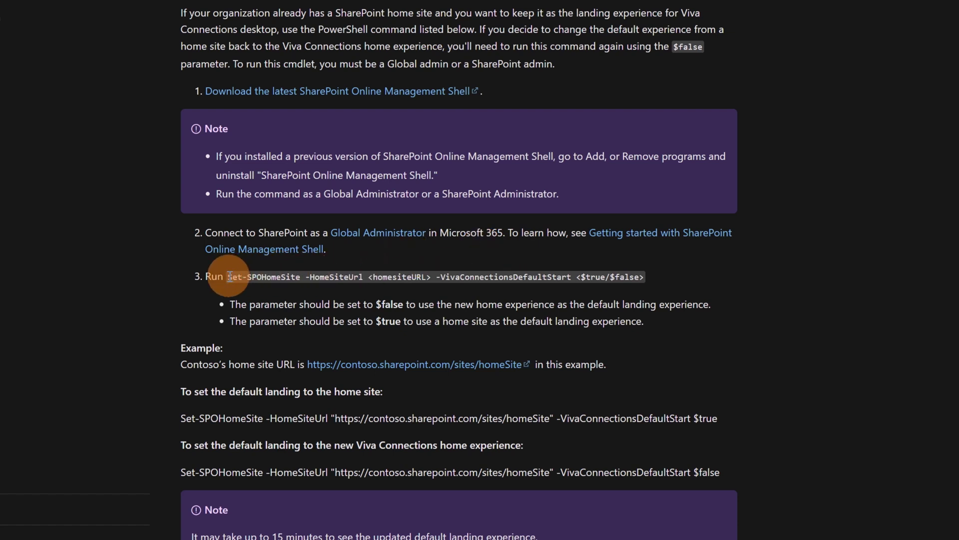
left_click_drag(229, 276, 645, 276)
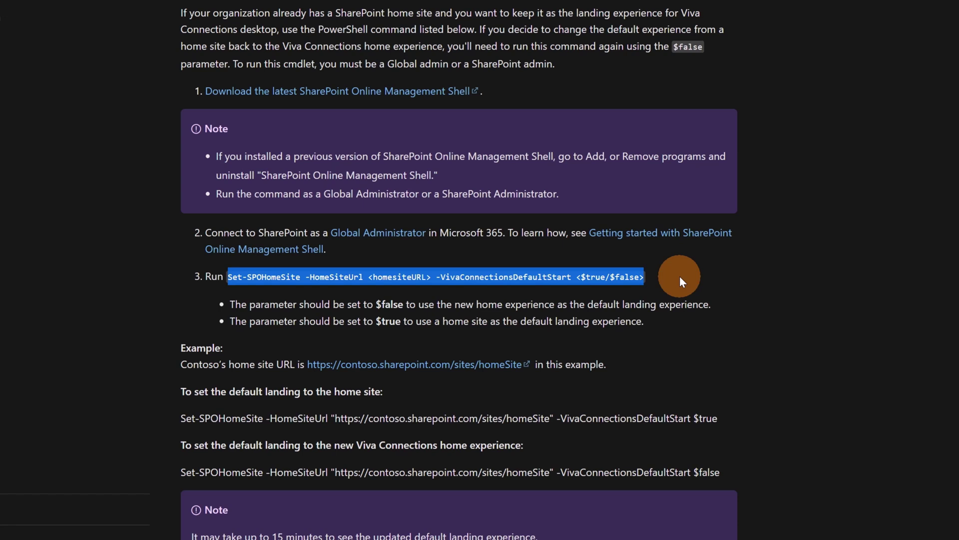
left_click(457, 304)
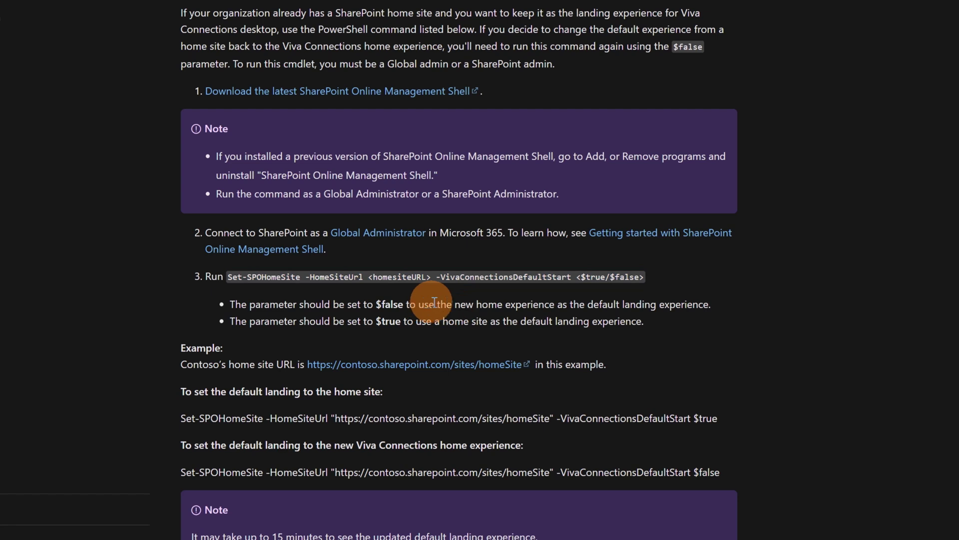